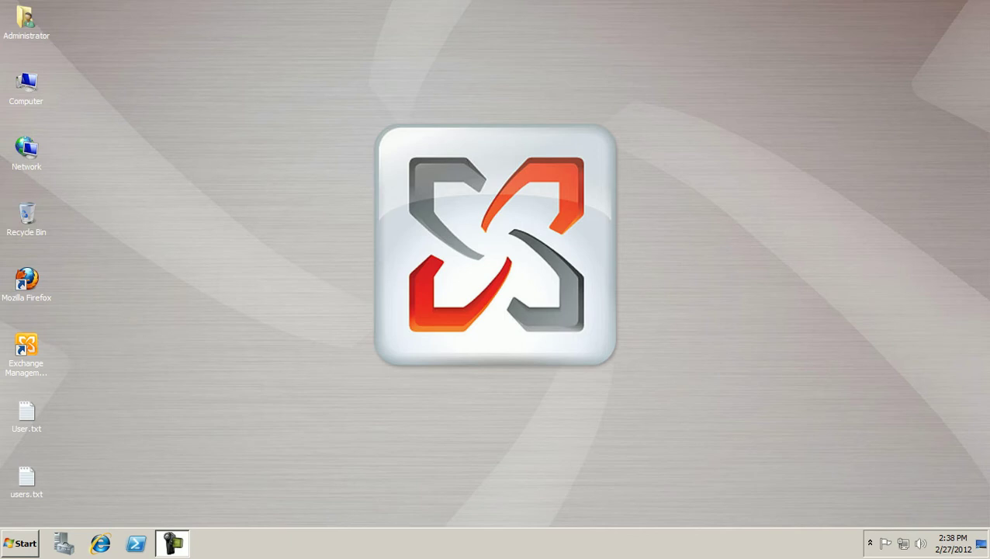
- Launch Active Directory Users and Computers from the Start menu's Administrative Tools list
key("super")
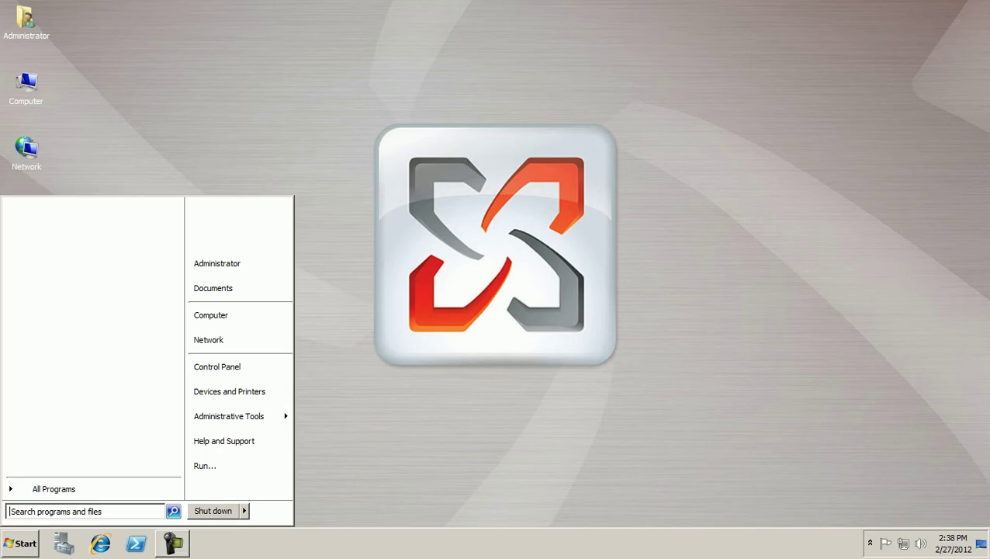
mouse_move(228, 416)
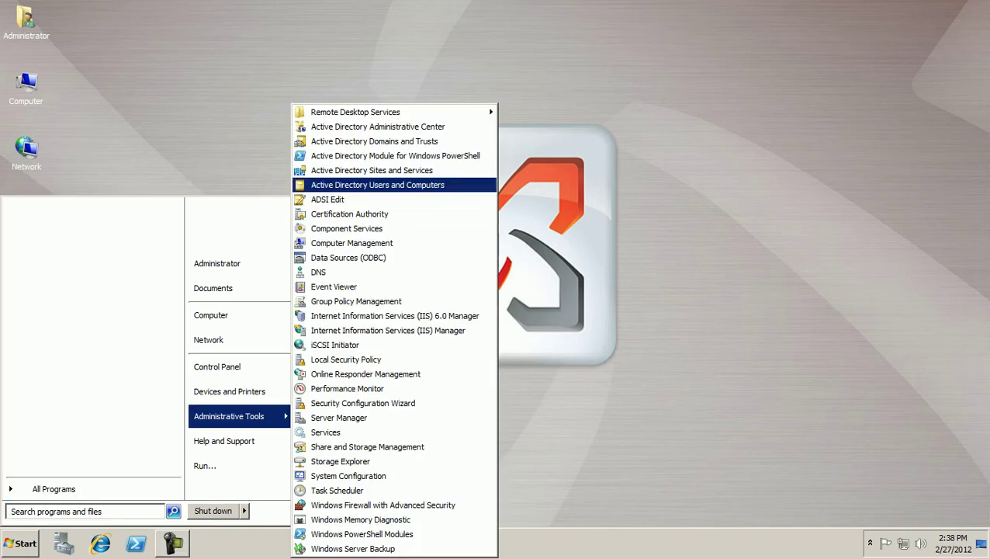
key("Return")
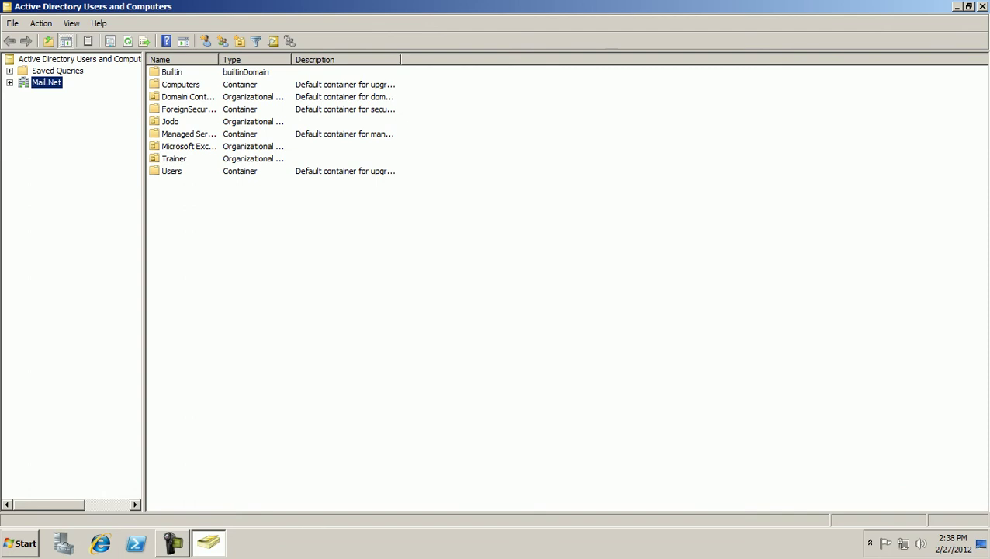
- Expand the Mail.Net domain, select the Jodo OU and open its context menu
key("Right")
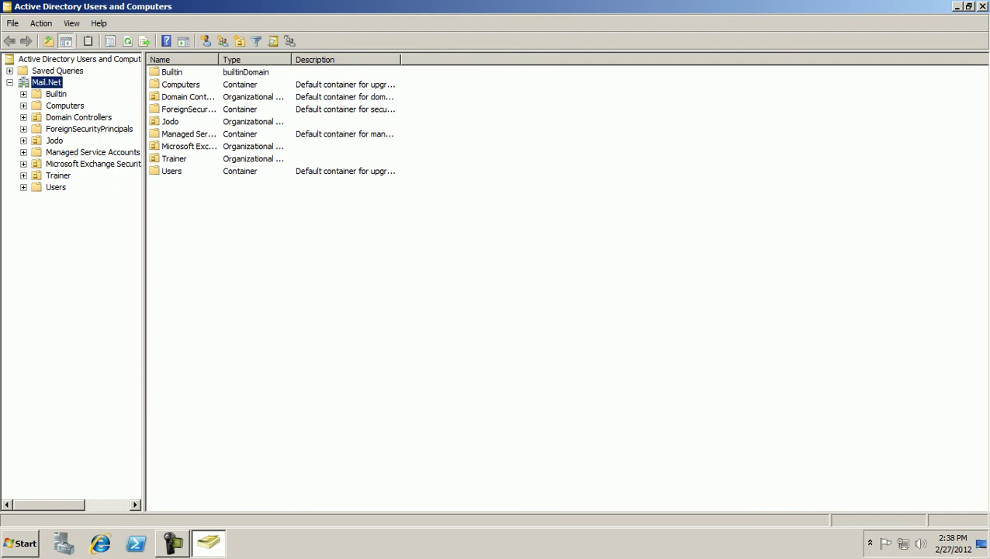
left_click(54, 141)
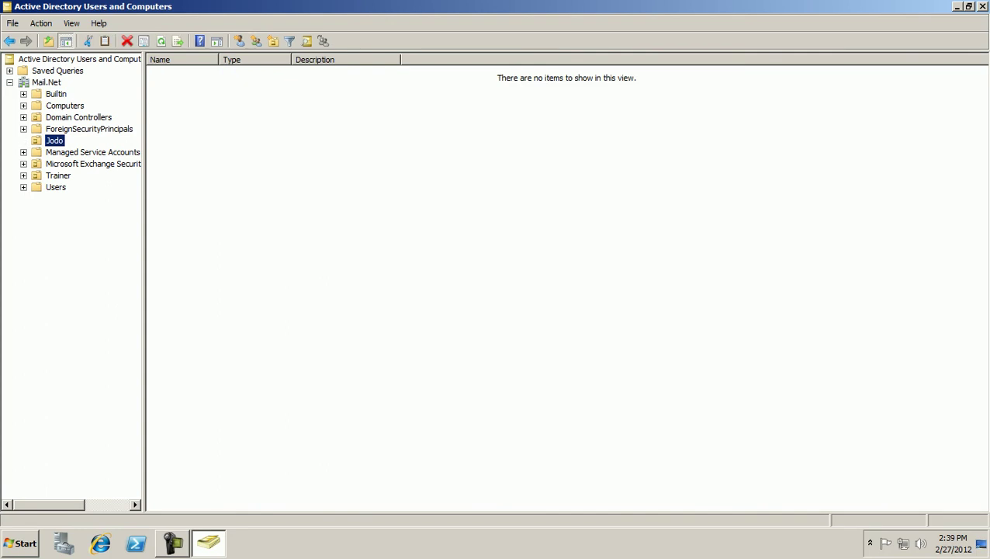
right_click(62, 143)
- Start a New > User in Jodo and enter the first name, last name and logon name
mouse_move(109, 195)
left_click(178, 306)
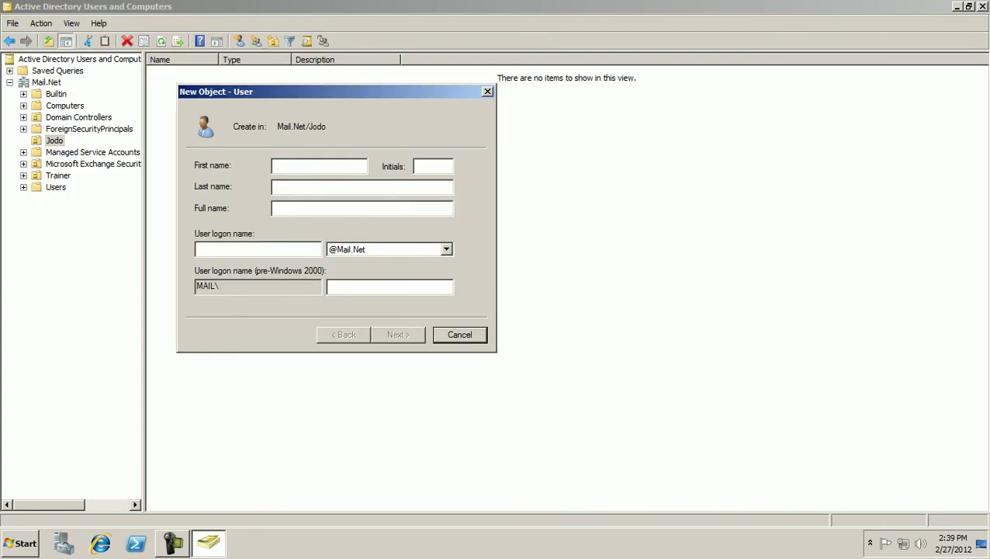
left_click(361, 186)
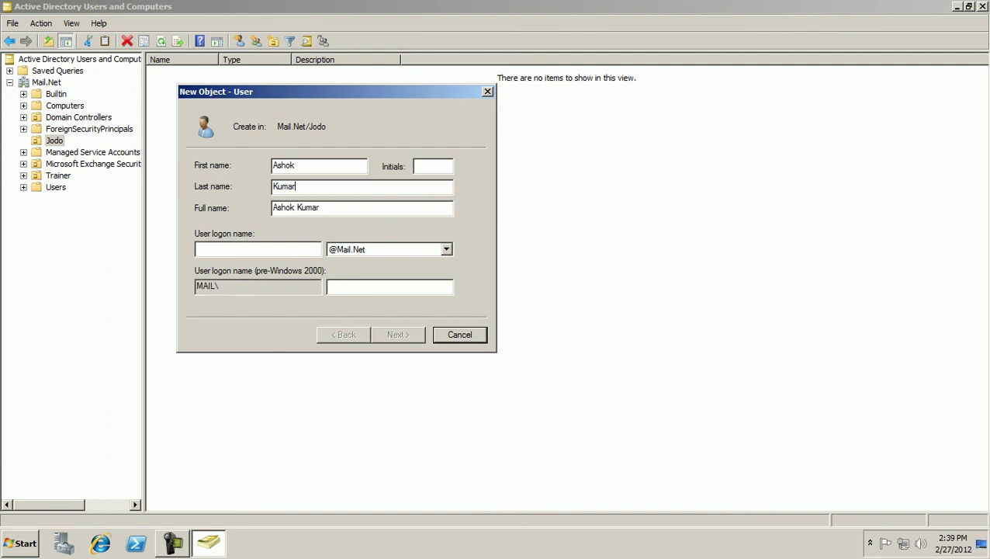
key("Tab")
key("Tab")
type("Ash")
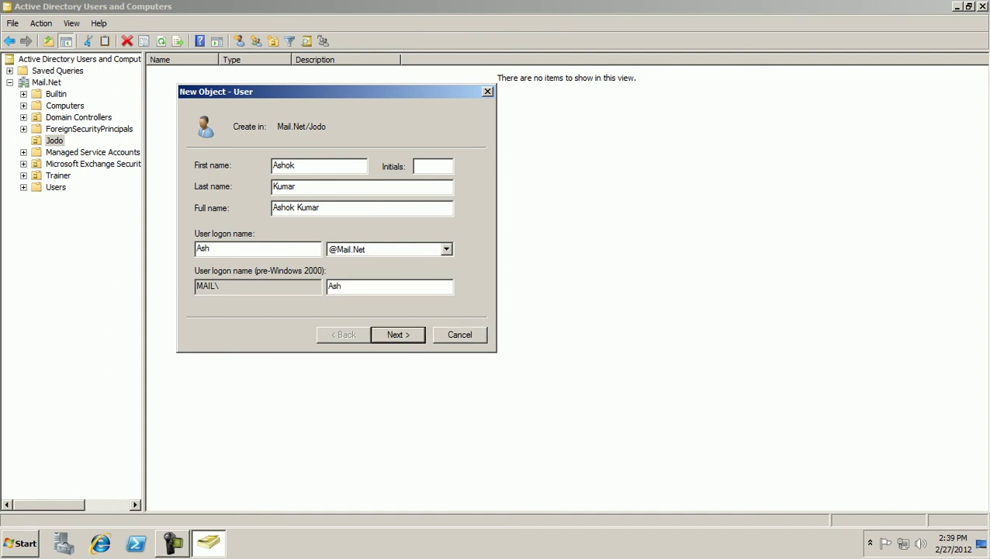
type("ok")
- Enter and confirm the account password, then advance to the summary and finish
key("Return")
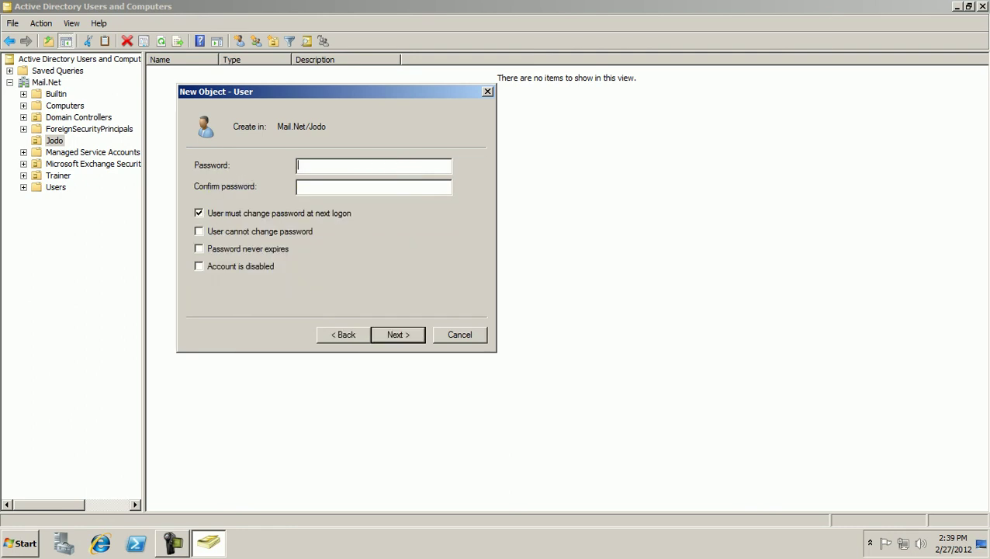
type("••••••••")
key("Tab")
type("••••••••")
key("Return")
key("Return")
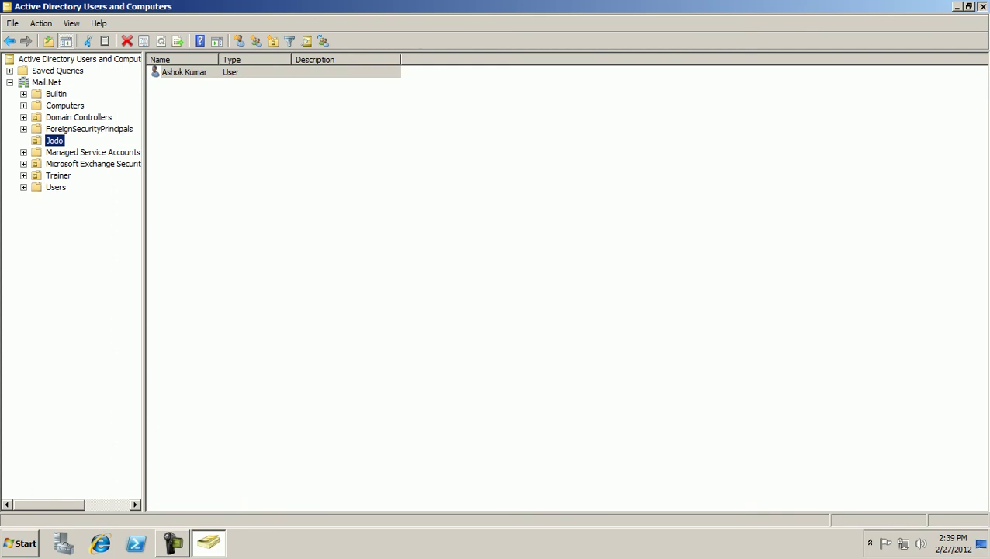
- Close Active Directory Users and Computers and select User.txt on the desktop
left_click(981, 6)
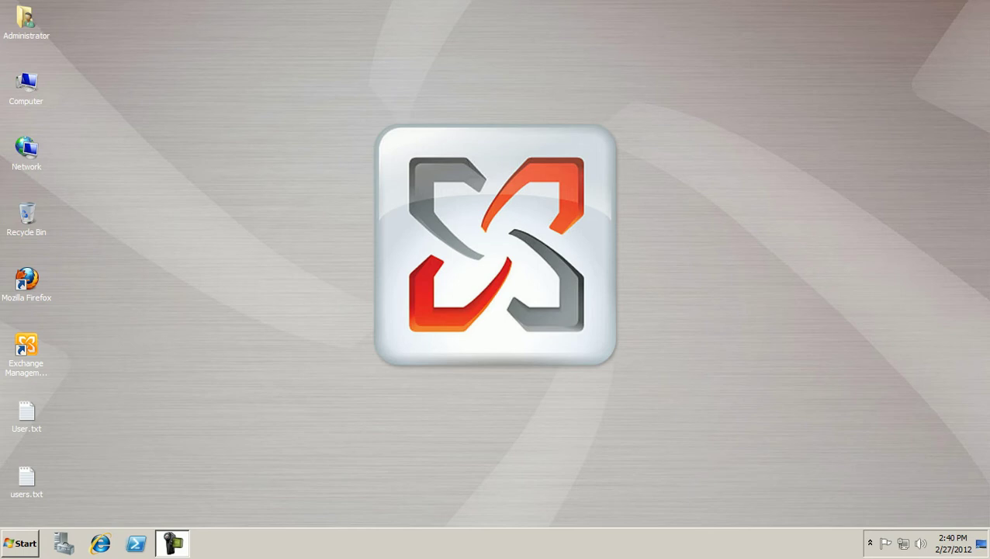
left_click(26, 413)
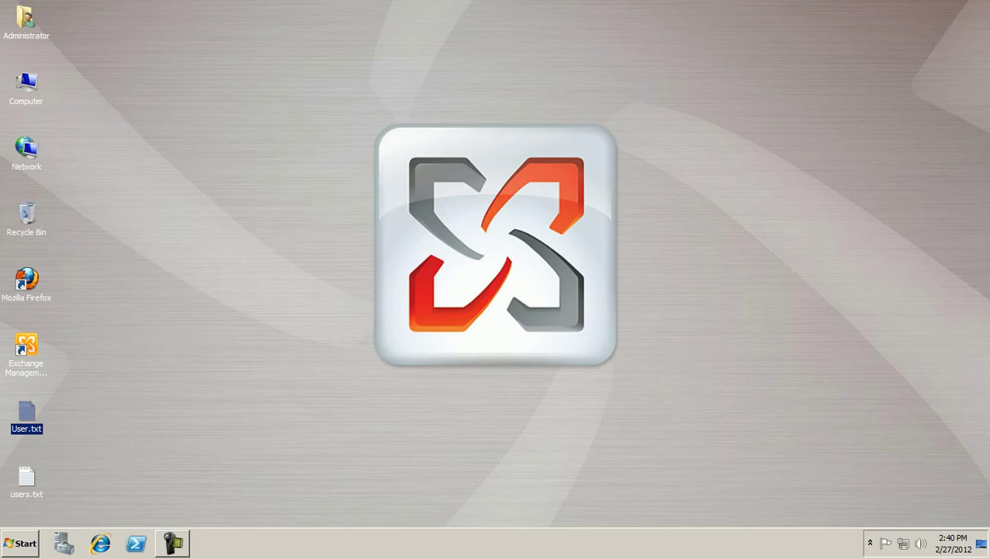
- Open User.txt in a maximized Notepad window
key("Return")
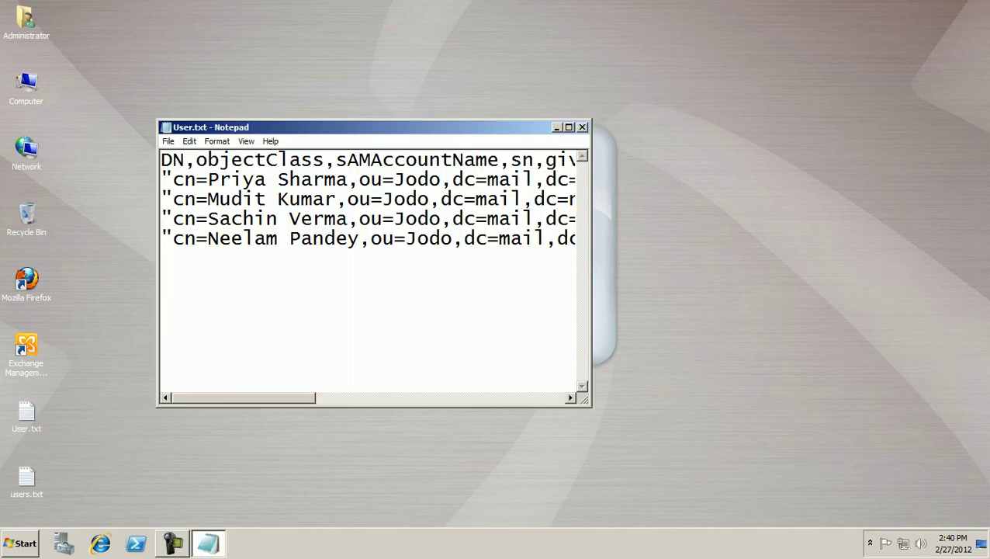
key("alt+space")
key("x")
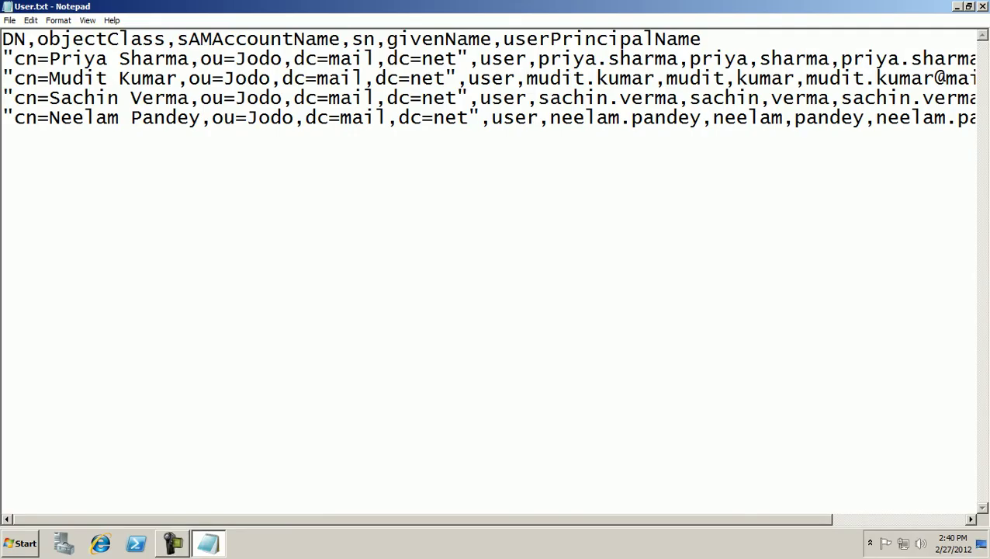
- Highlight the CSV header line, then the four Jodo user records, scrolling across them
left_click_drag(3, 38, 701, 39)
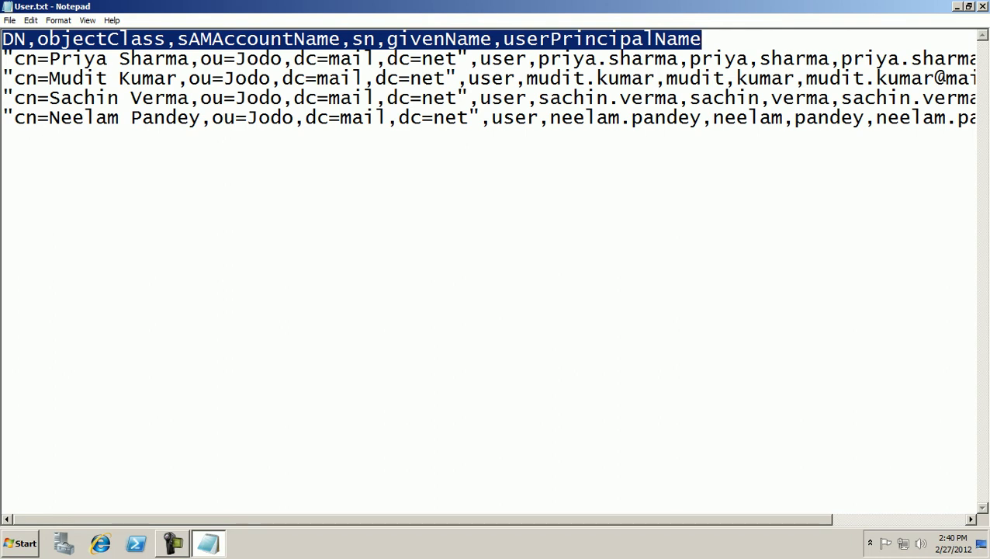
left_click(270, 118)
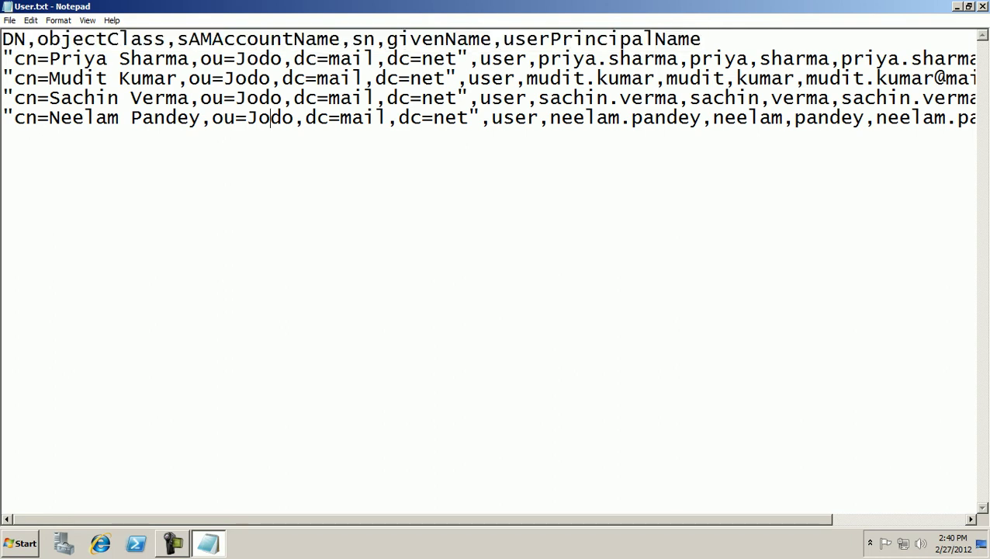
left_click_drag(3, 59, 975, 118)
scroll(489, 85, "left", 5)
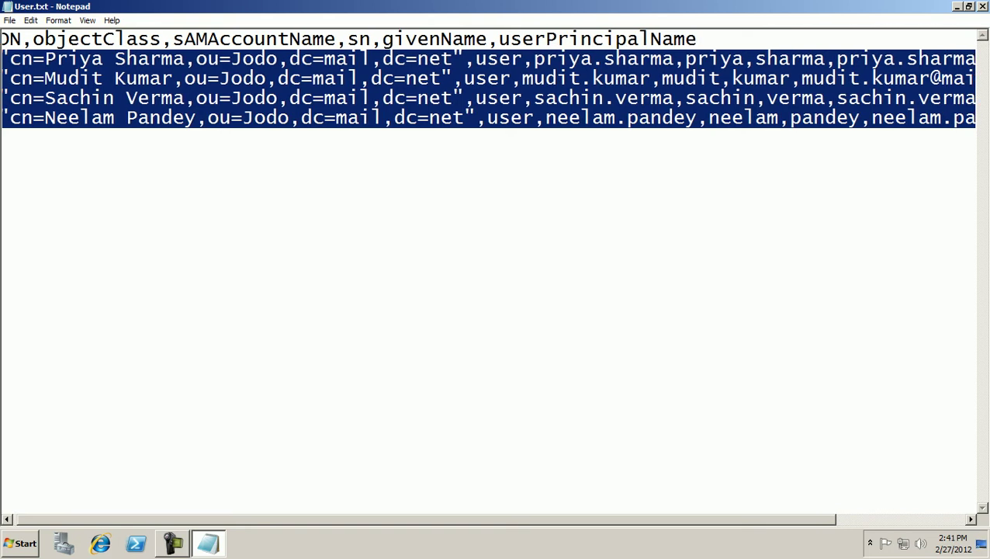
scroll(489, 272, "right", 1)
scroll(489, 272, "right", 3)
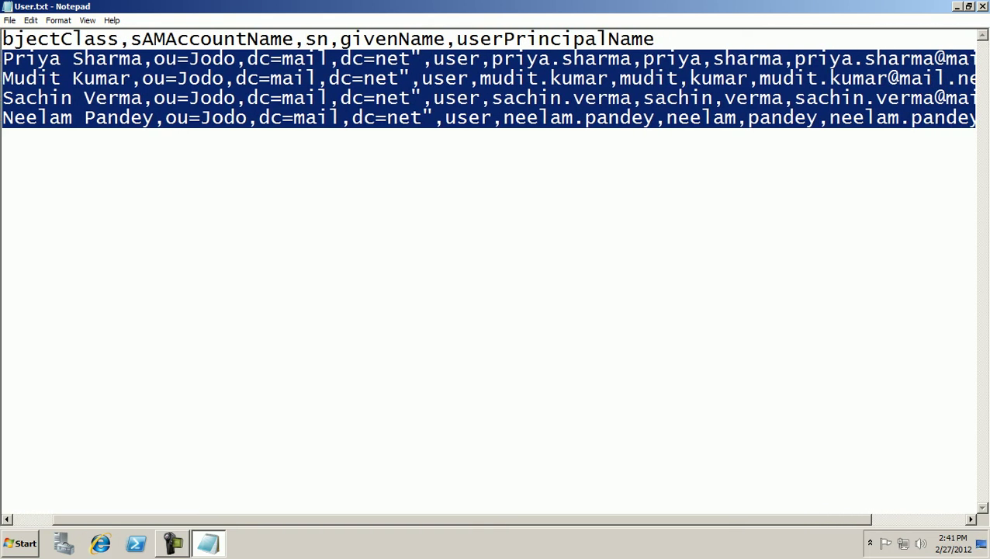
scroll(489, 272, "right", 3)
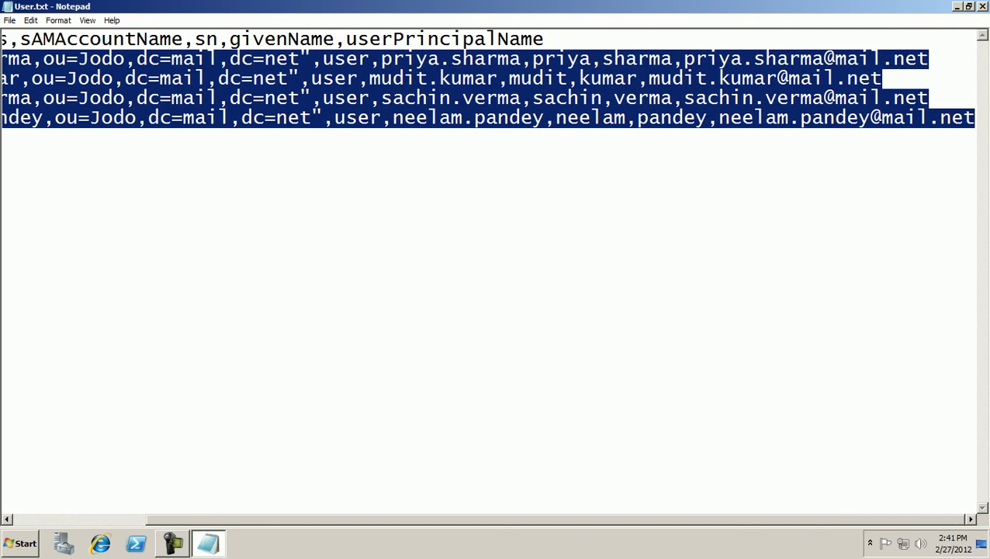
- Close Notepad and rename User.txt to User.csv, confirming the extension change
key("alt+F4")
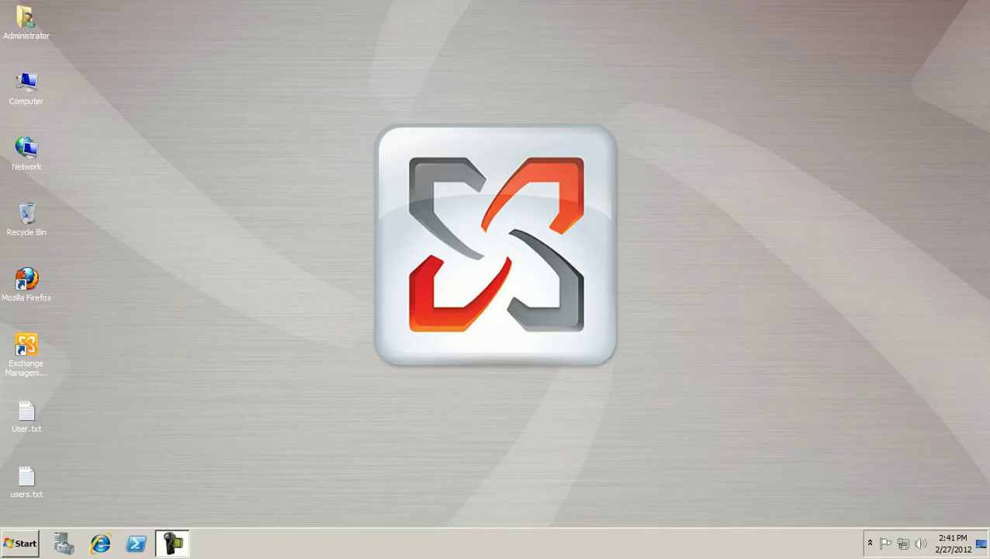
right_click(26, 415)
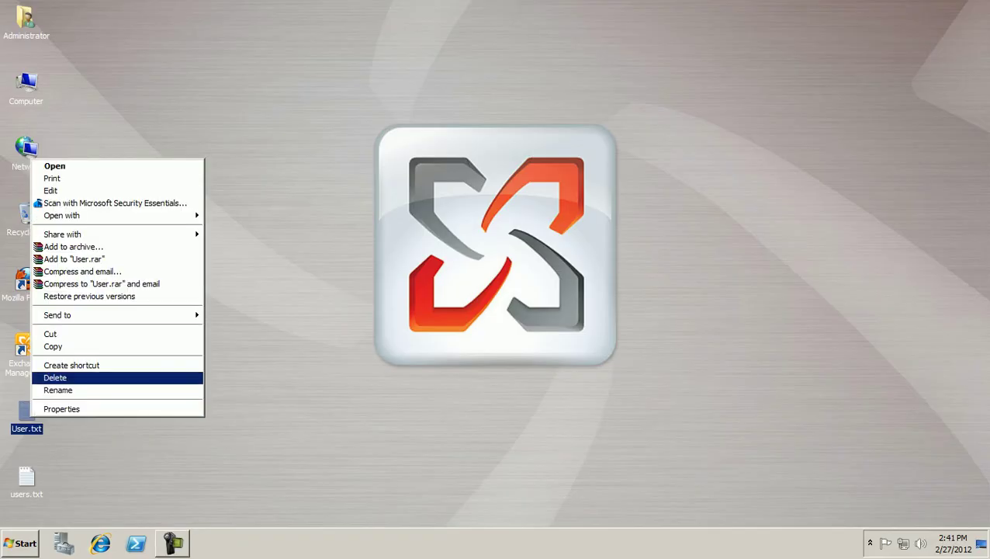
key("Return")
key("End")
key("BackSpace")
key("BackSpace")
key("BackSpace")
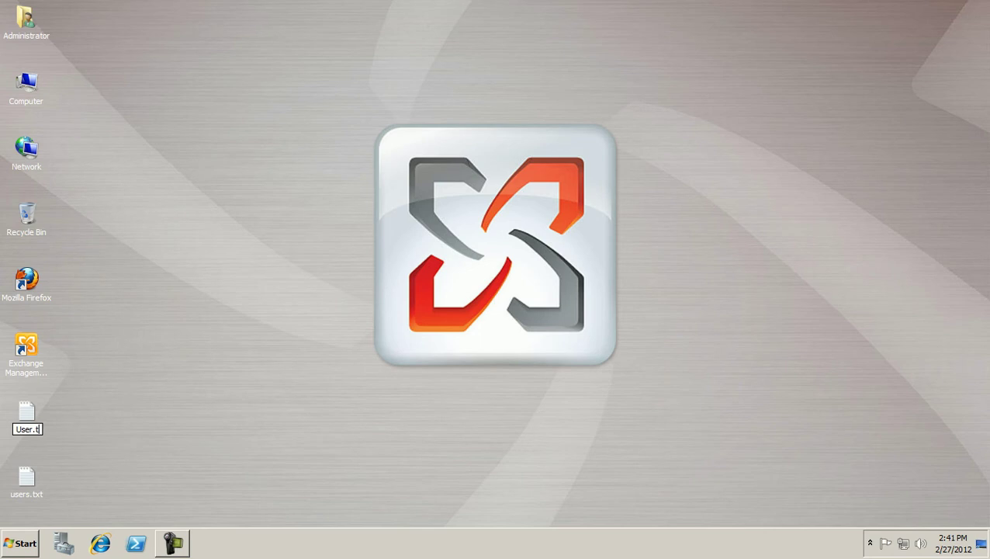
type("csv")
key("Return")
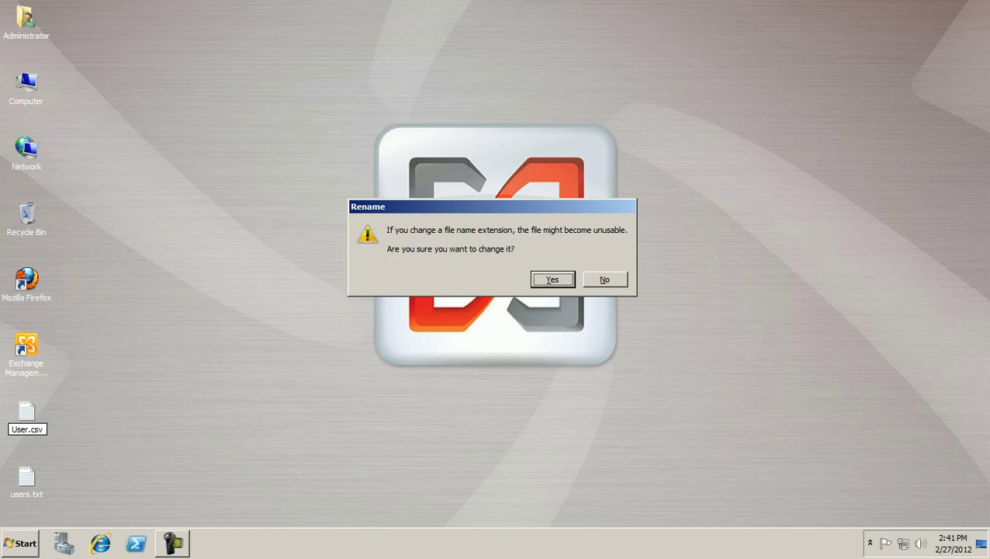
key("Return")
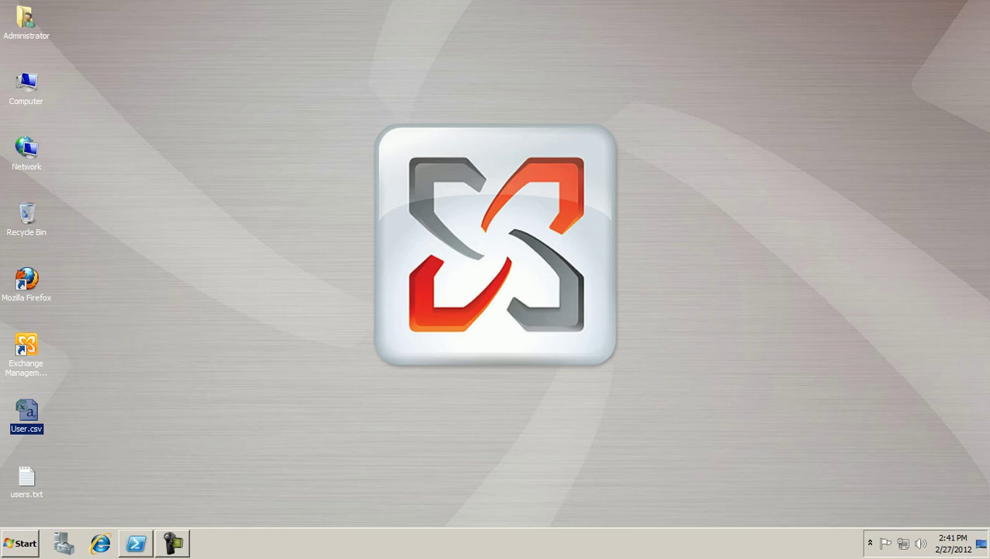
- Launch a command prompt by running cmd from the Start menu
key("super")
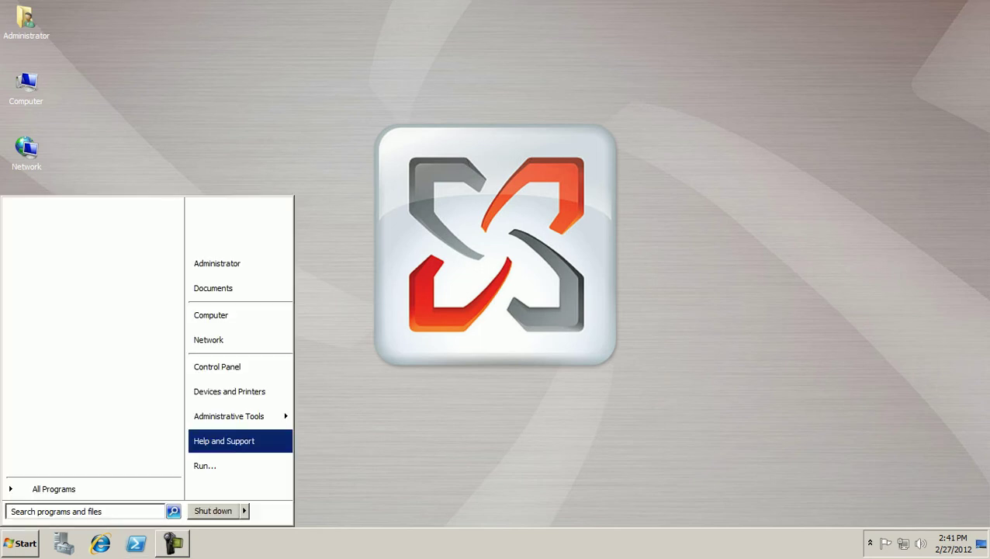
key("Return")
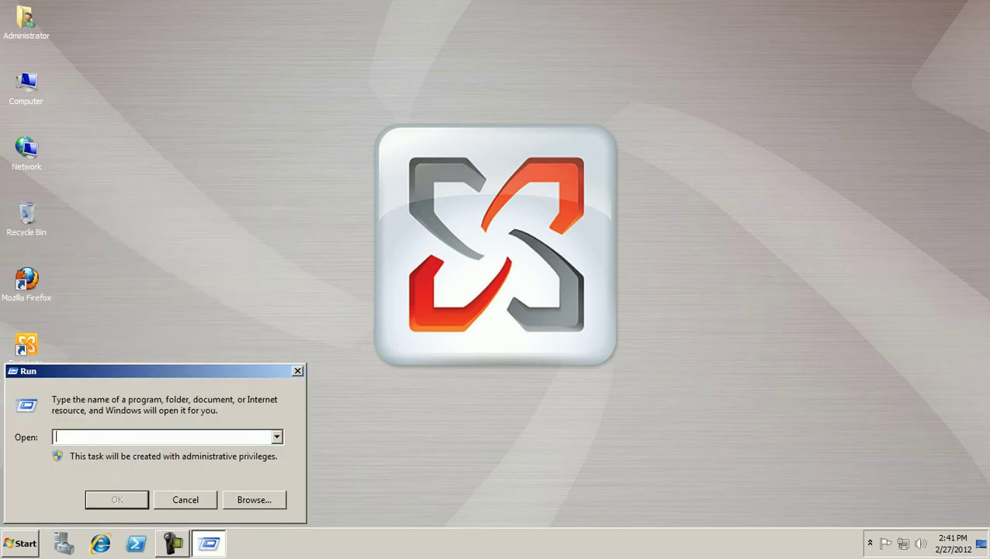
type("cmd")
key("Return")
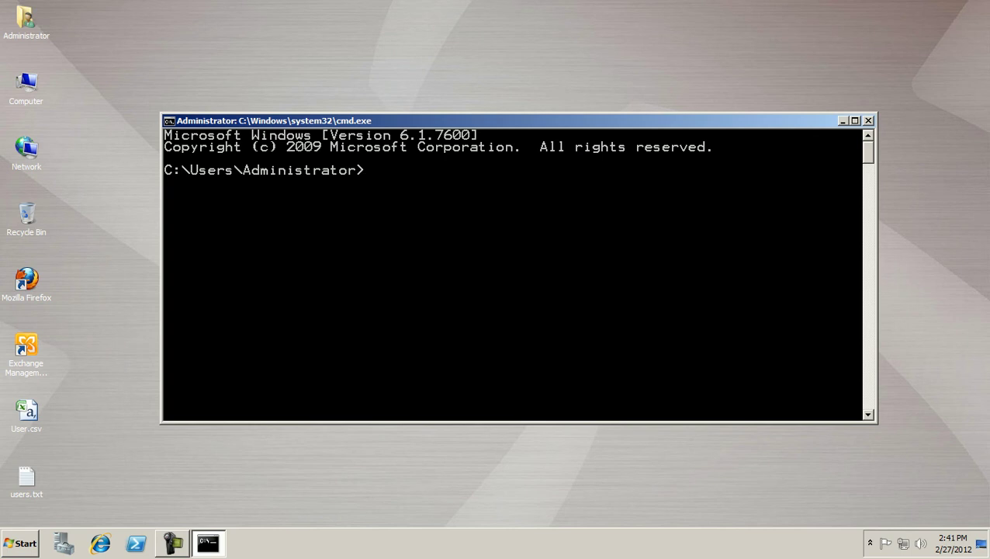
- Change into the Desktop folder and list its files with dir
type("cd de")
key("Tab")
key("Return")
type("dir")
key("Return")
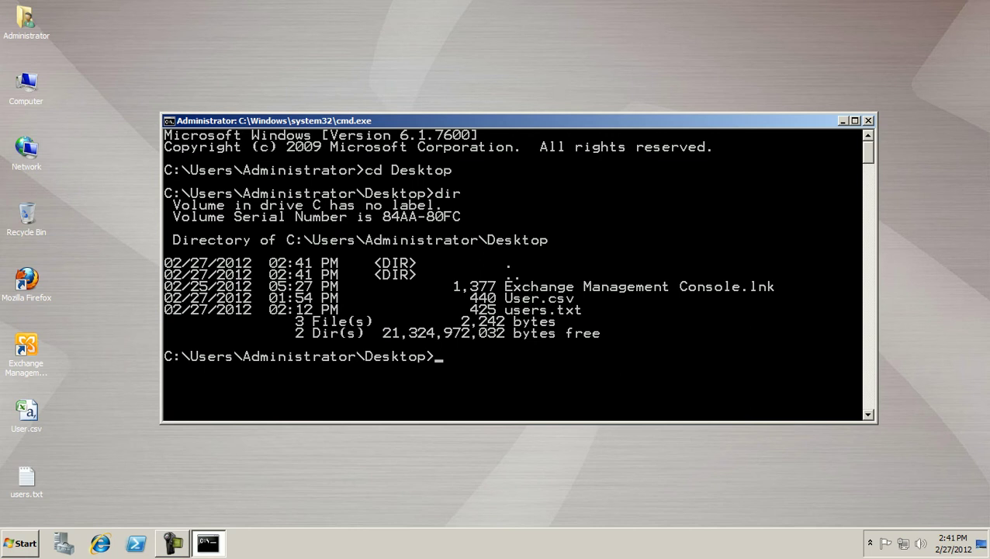
- Run csvde -i -f User.csv to import the four Jodo users
type("csvde -i")
type("-f User")
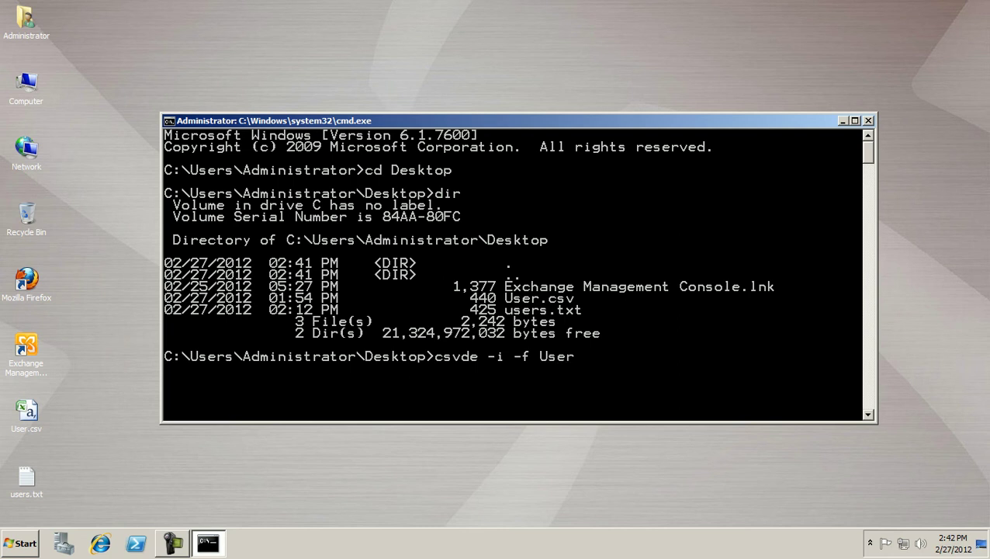
type(".csv")
key("Return")
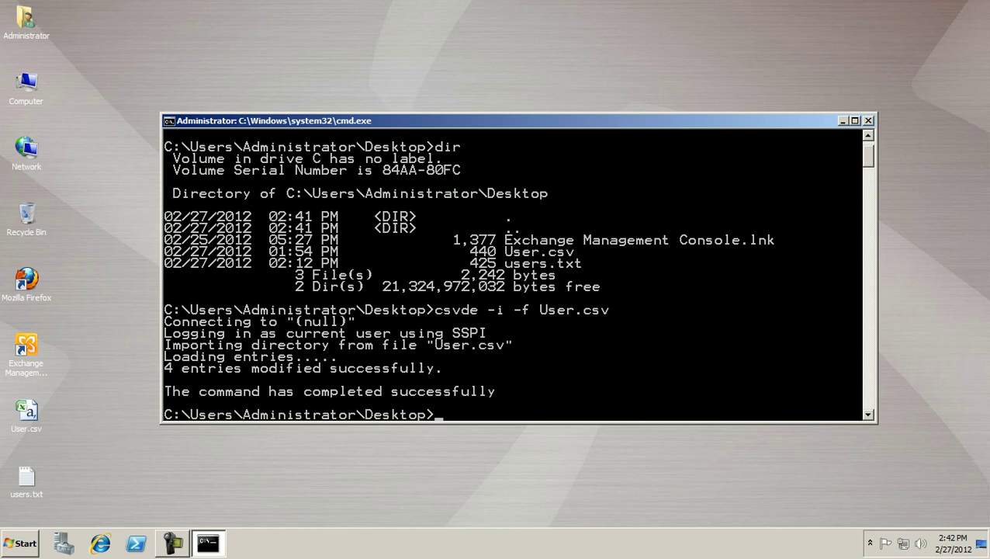
key("super")
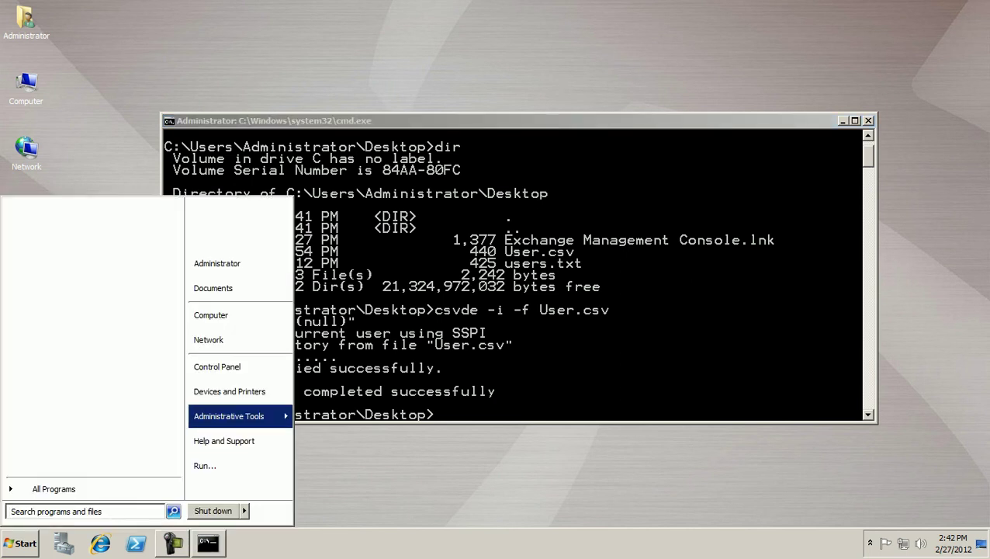
key("Right")
key("Return")
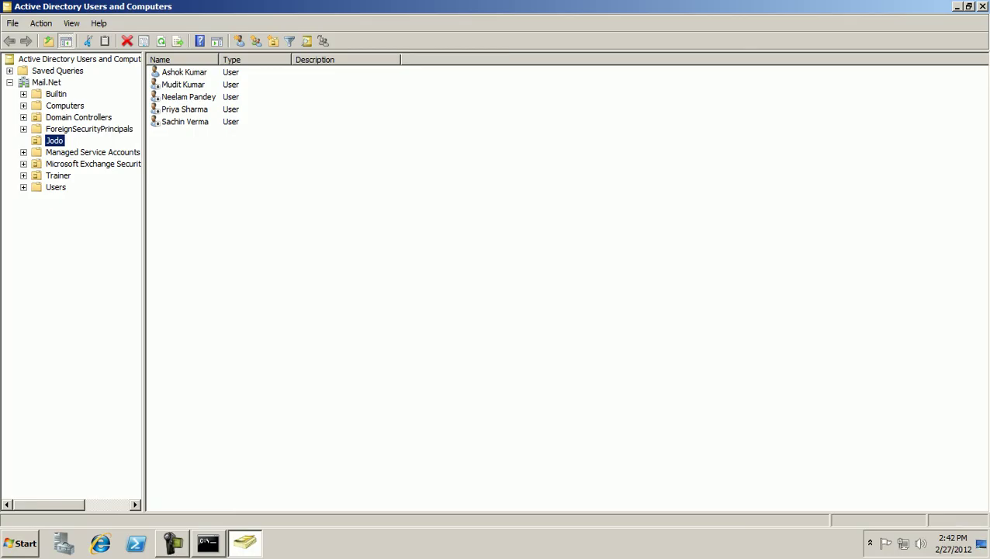
left_click_drag(228, 142, 169, 80)
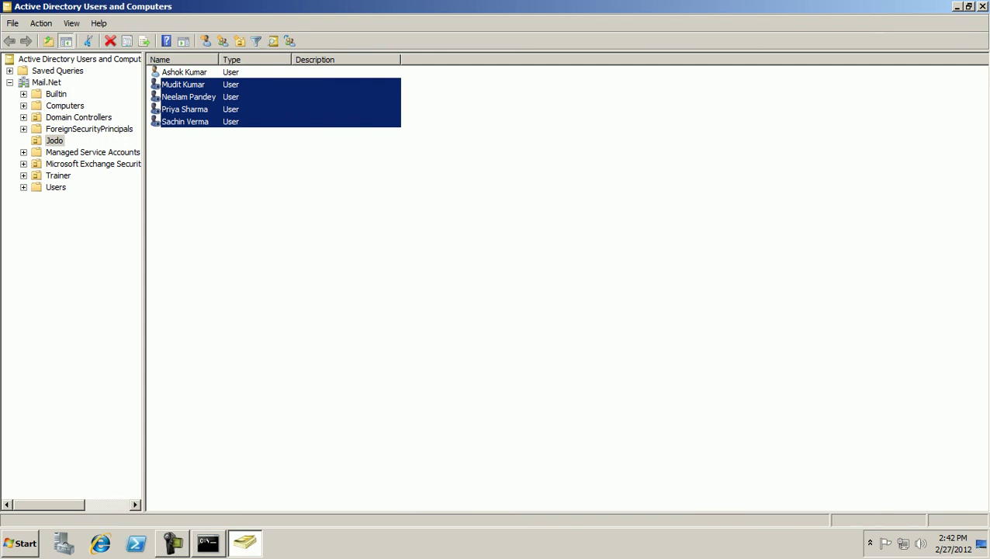
key("alt+F4")
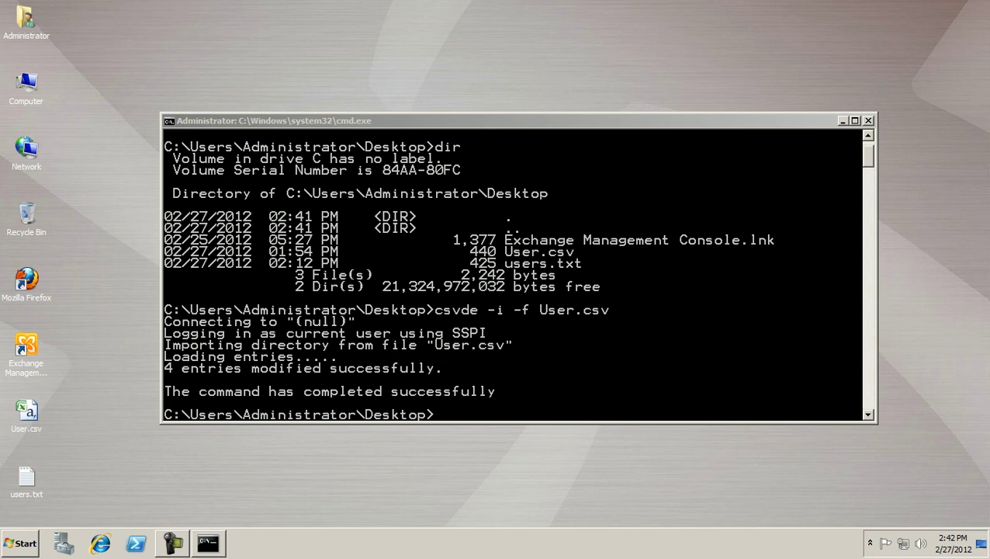
left_click(27, 477)
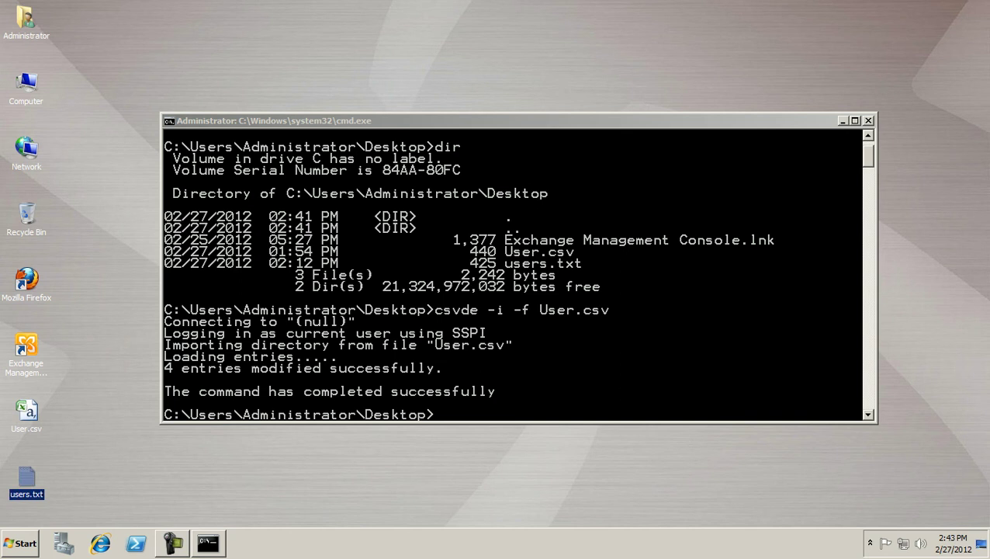
key("Return")
key("super+Up")
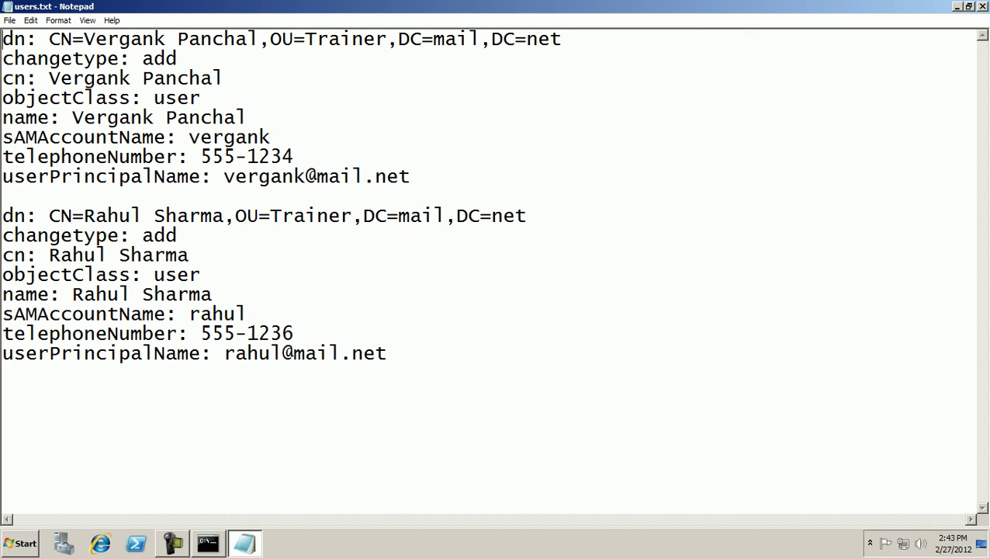
left_click_drag(410, 176, 2, 39)
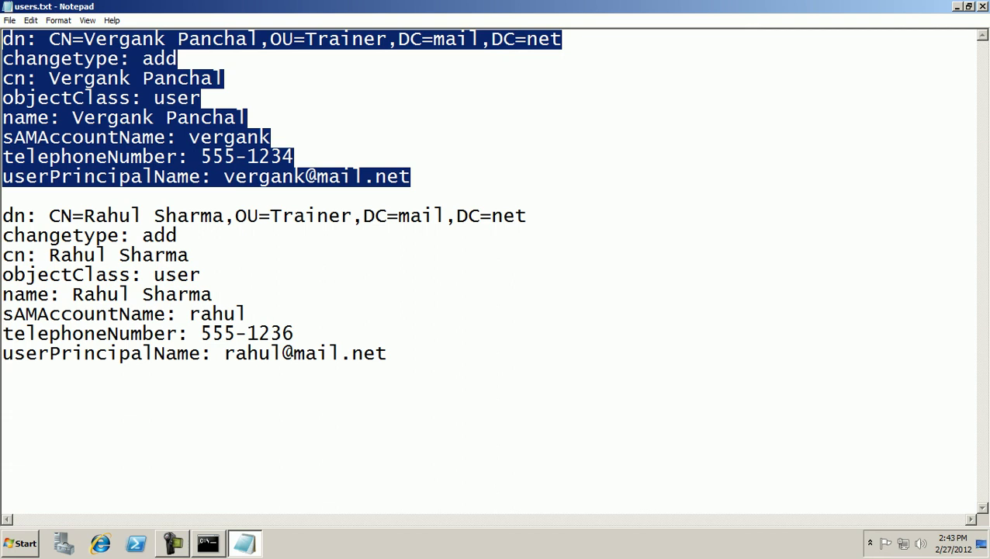
left_click_drag(386, 353, 3, 216)
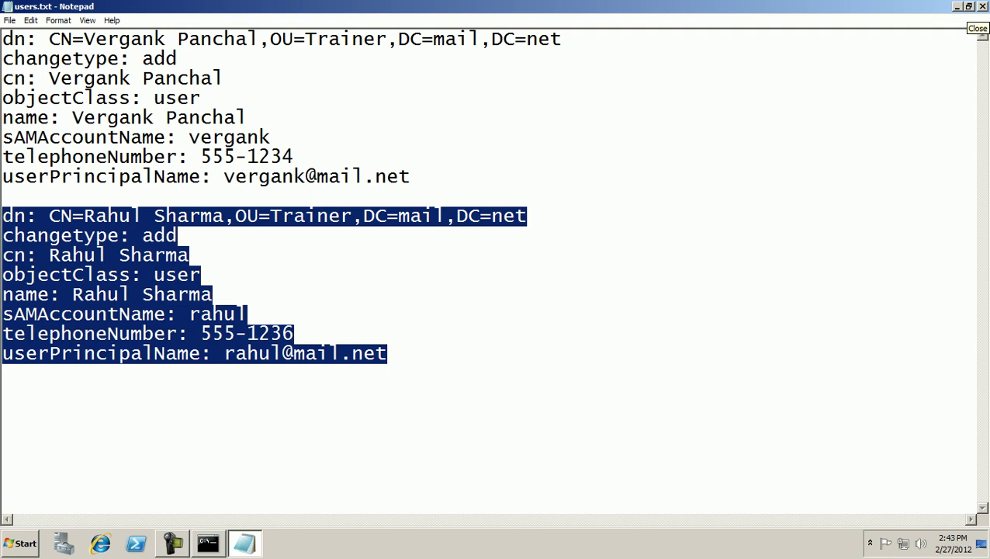
- Close users.txt, rename it to users.ldf confirming the extension change, and return to the command prompt
left_click(981, 6)
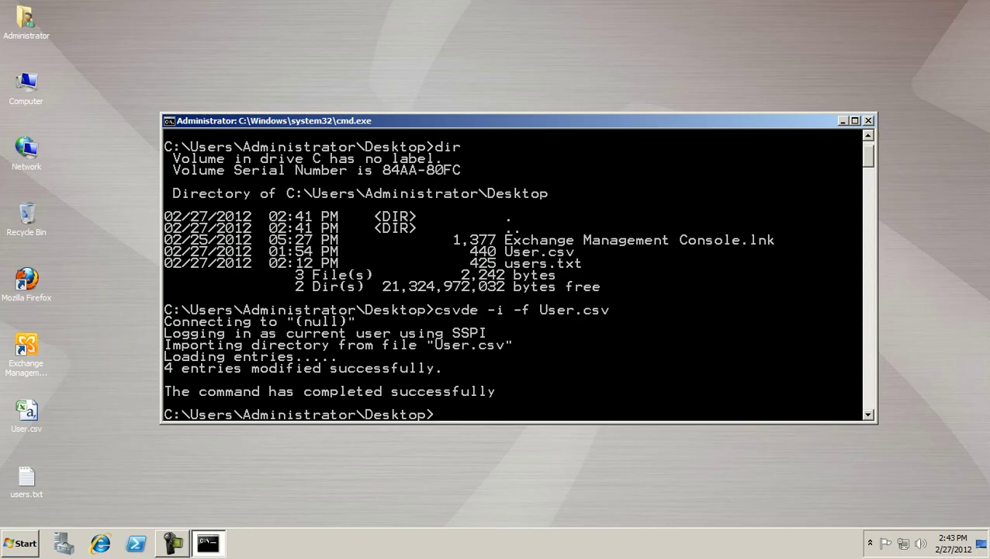
right_click(29, 478)
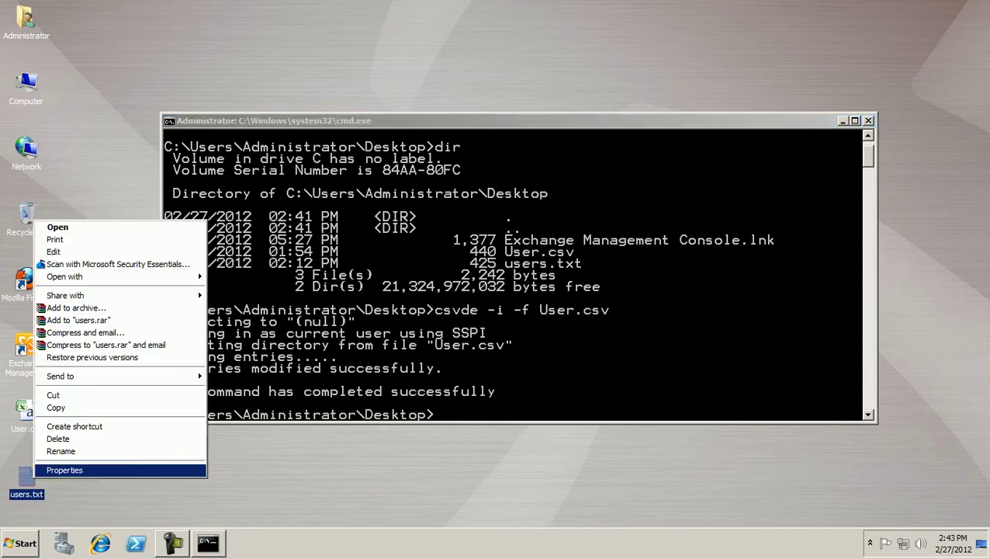
key("Return")
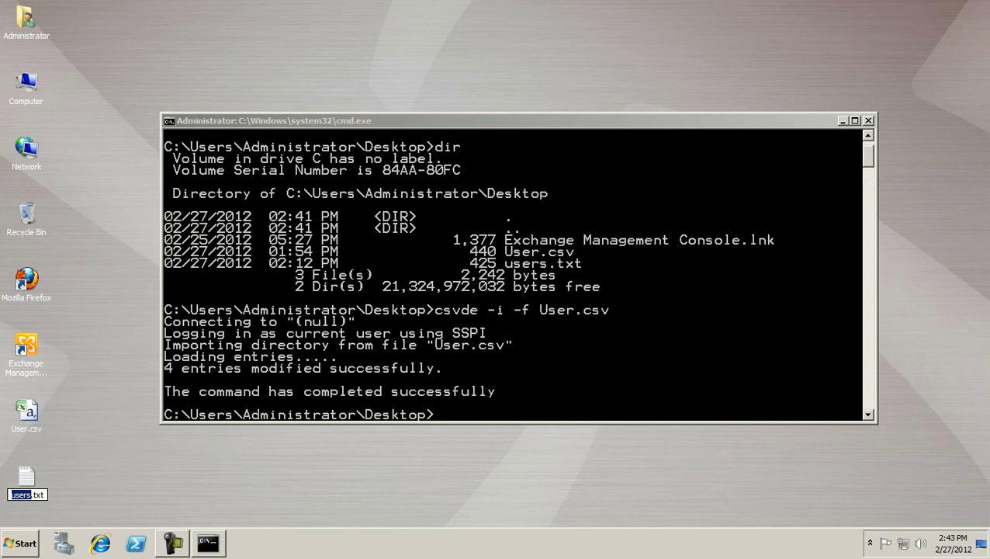
key("End")
key("BackSpace")
key("BackSpace")
type("ldf")
key("Return")
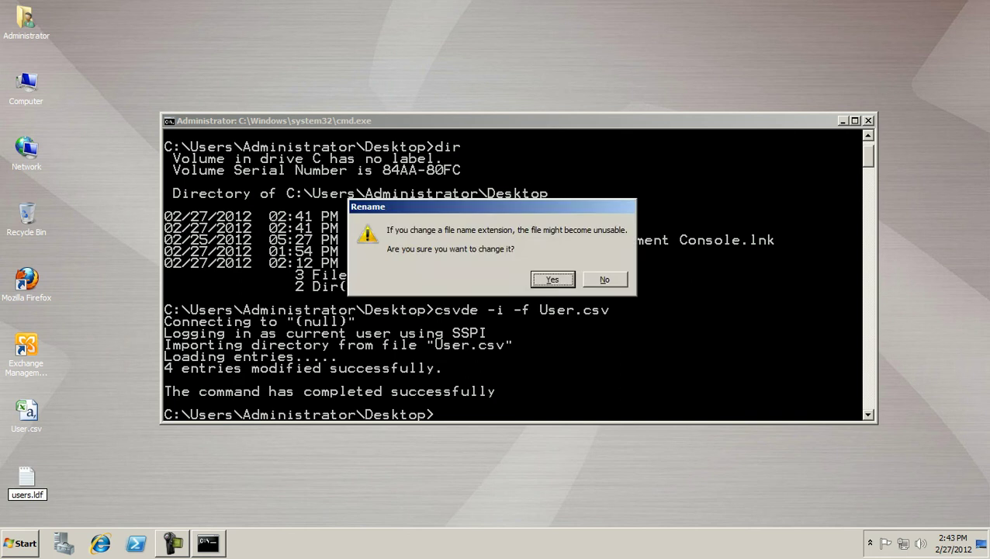
key("Return")
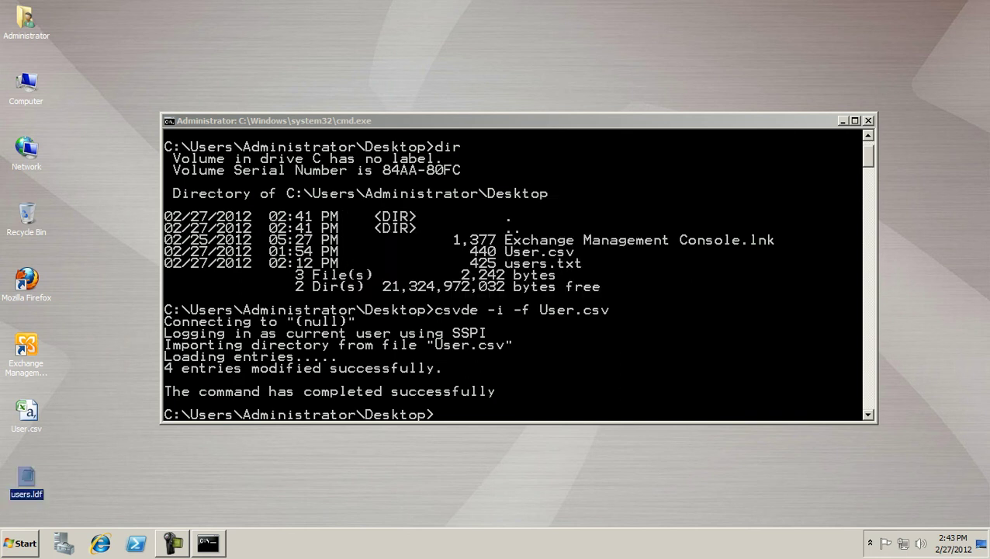
key("alt+Tab")
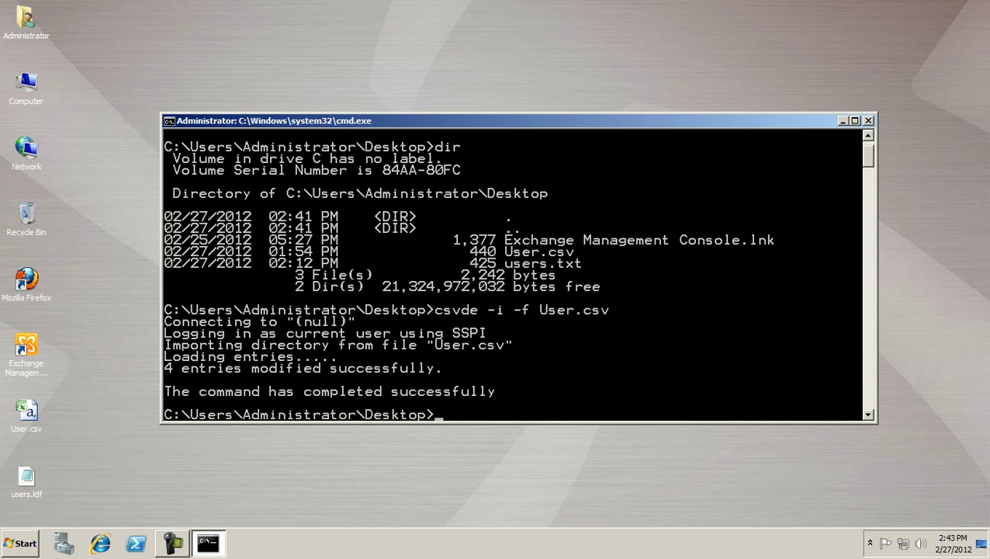
- Run ldifde -i -f users.ldf to import the users, correcting the mistyped extension
type("ldifde -i -f users")
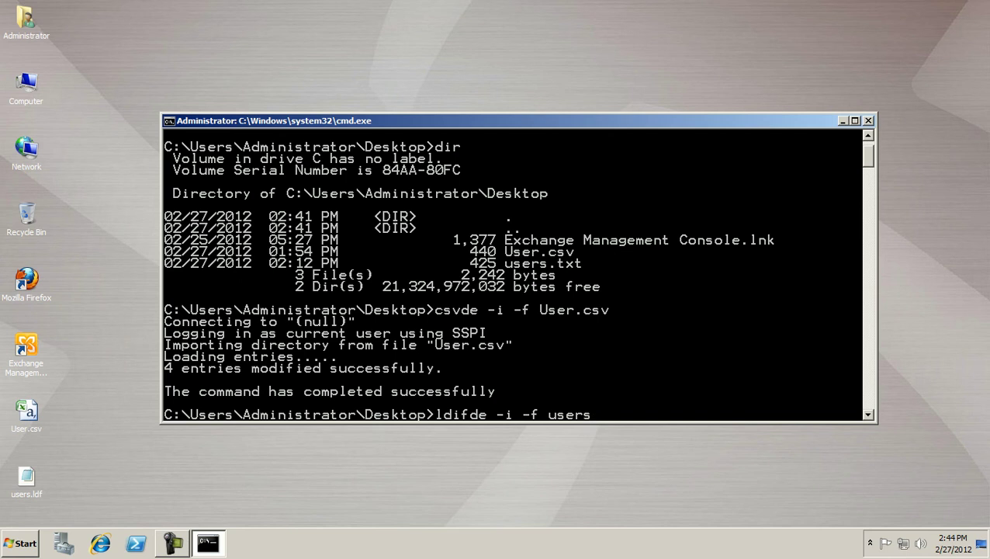
type(".ldg")
key("BackSpace")
type("f")
key("Return")
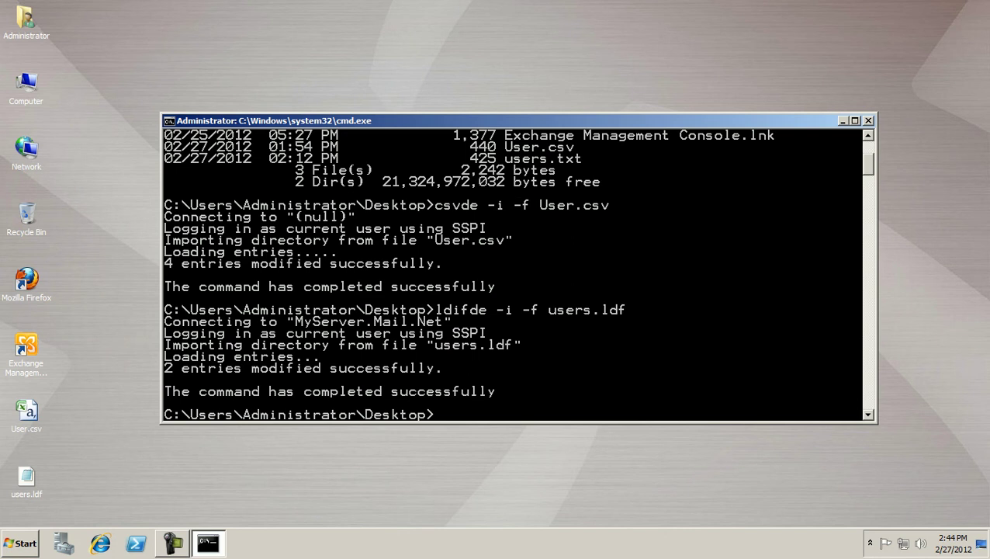
- Reopen Active Directory Users and Computers, select the Trainer OU, and autofit the Name column
key("super")
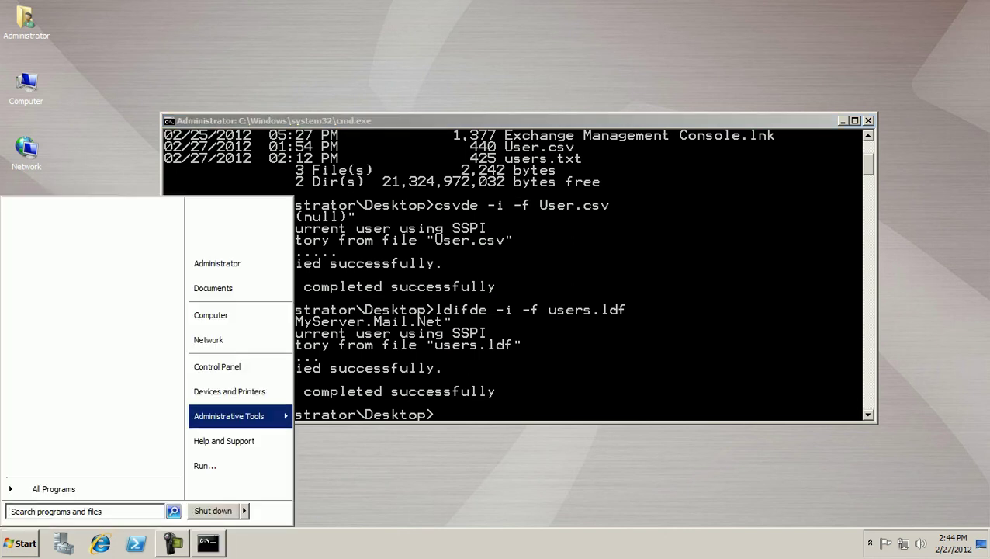
mouse_move(232, 416)
key("Return")
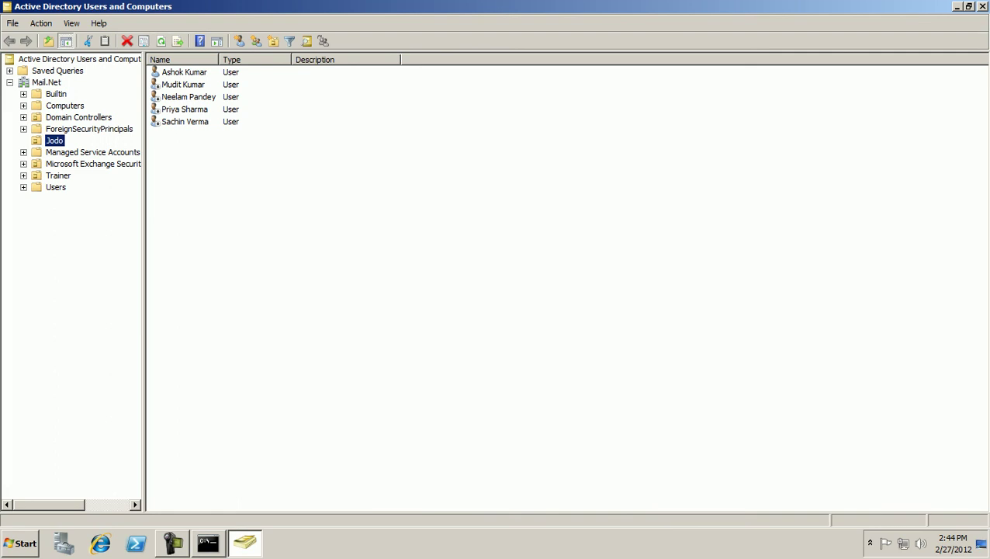
left_click(58, 175)
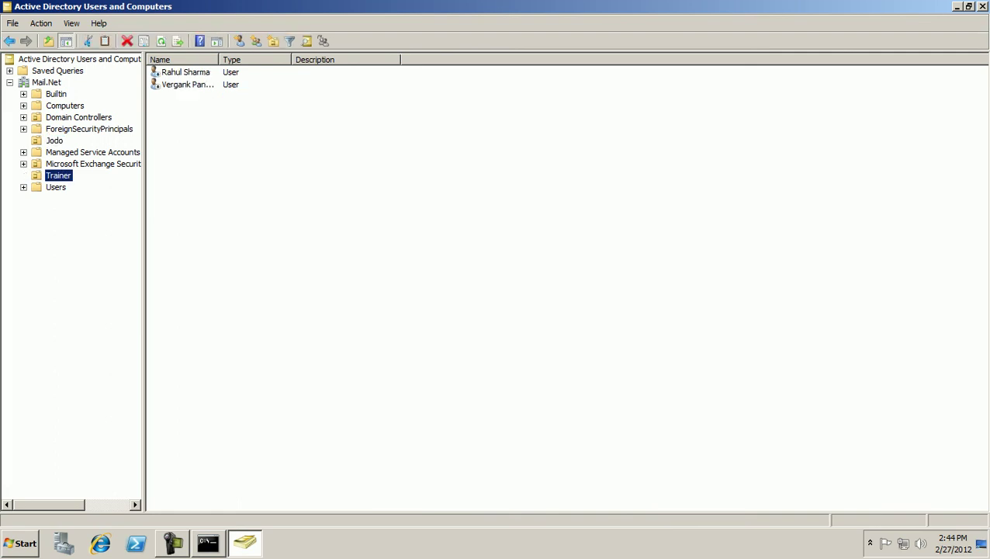
double_click(219, 60)
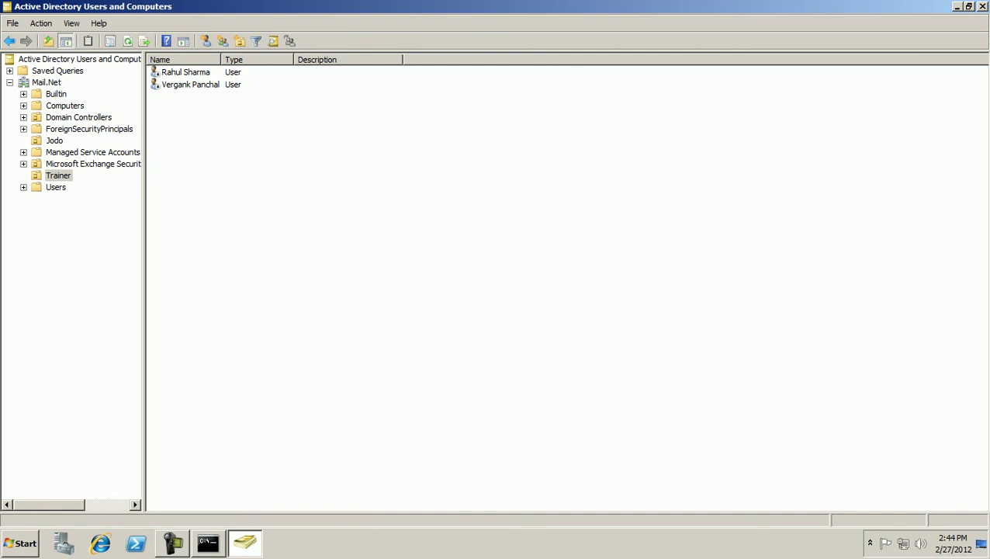